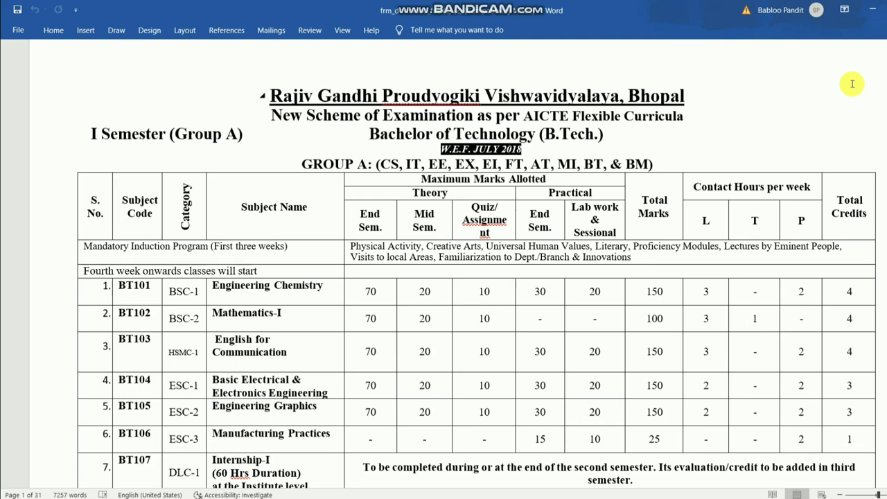
- Scroll past page 1's Group A scheme table down to the I Semester Group B scheme page
{"action": "scroll", "coordinate": [853, 84], "scroll_direction": "down", "scroll_amount": 2}
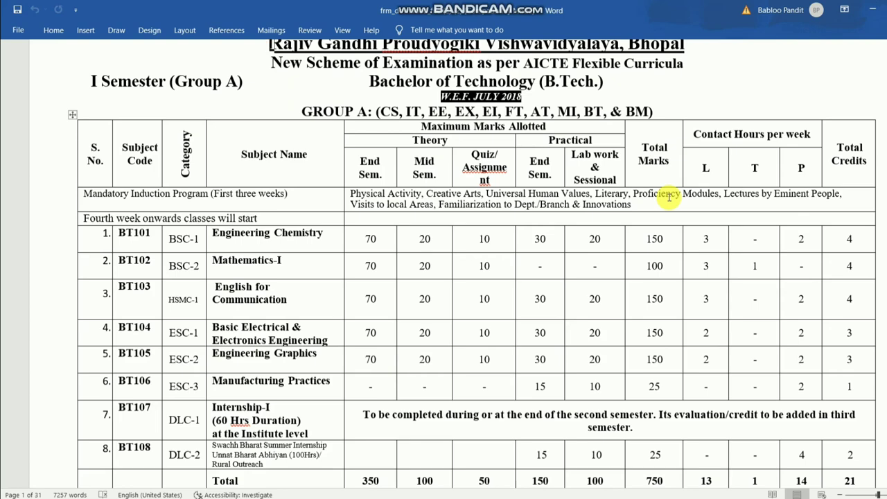
{"action": "scroll", "coordinate": [594, 279], "scroll_direction": "down", "scroll_amount": 1, "text": "ctrl"}
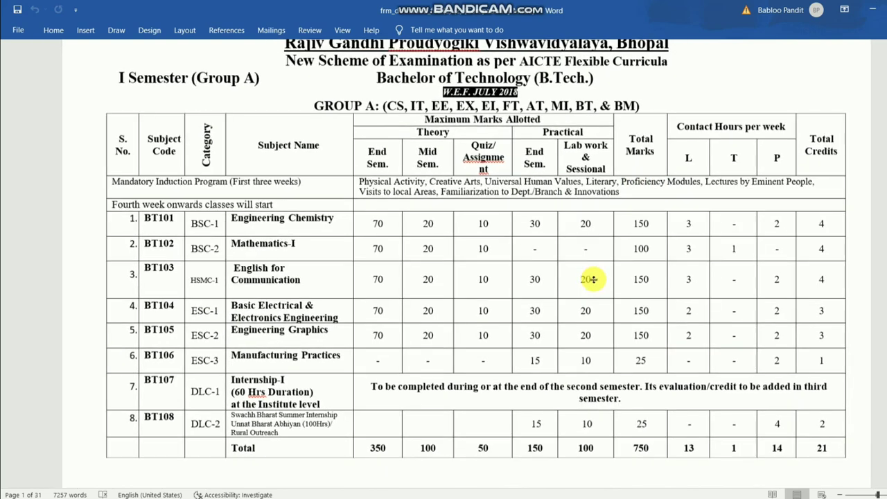
{"action": "scroll", "coordinate": [594, 279], "scroll_direction": "down", "scroll_amount": 1}
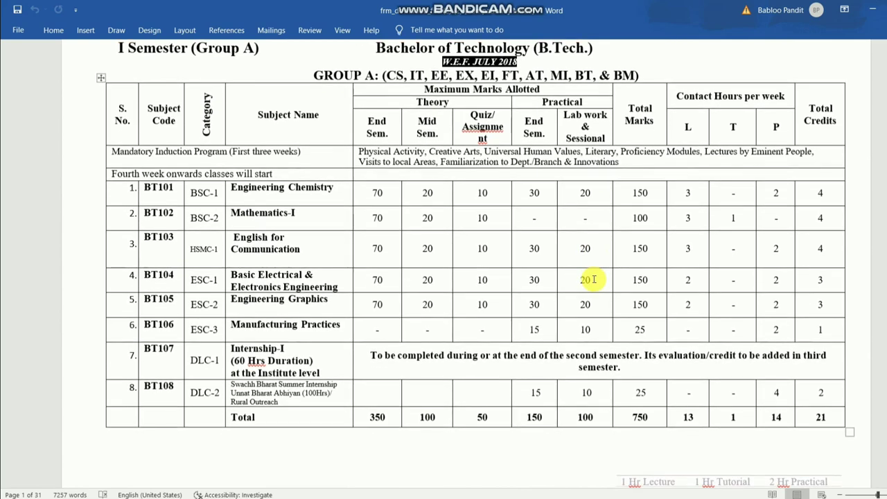
{"action": "scroll", "coordinate": [341, 300], "scroll_direction": "down", "scroll_amount": 3}
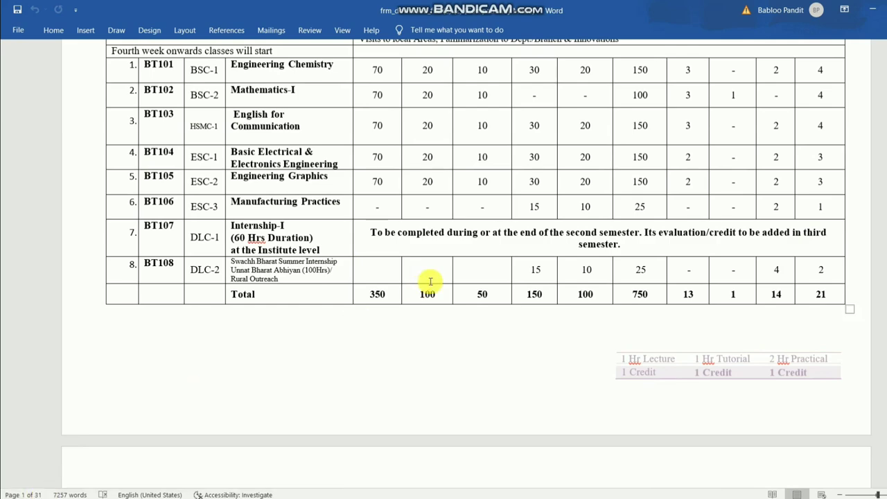
{"action": "scroll", "coordinate": [430, 281], "scroll_direction": "down", "scroll_amount": 2}
{"action": "scroll", "coordinate": [430, 282], "scroll_direction": "down", "scroll_amount": 10}
{"action": "scroll", "coordinate": [430, 281], "scroll_direction": "down", "scroll_amount": 15}
- Scroll past the Engineering Chemistry syllabus to the top of the BT102 Mathematics-I page
{"action": "scroll", "coordinate": [431, 282], "scroll_direction": "down", "scroll_amount": 5}
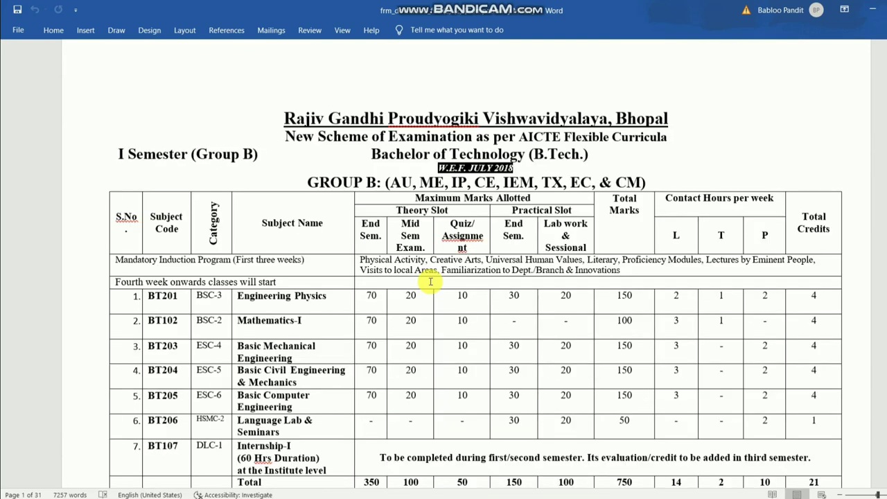
{"action": "scroll", "coordinate": [430, 281], "scroll_direction": "down", "scroll_amount": 15}
{"action": "scroll", "coordinate": [430, 312], "scroll_direction": "down", "scroll_amount": 4}
{"action": "scroll", "coordinate": [430, 224], "scroll_direction": "down", "scroll_amount": 1}
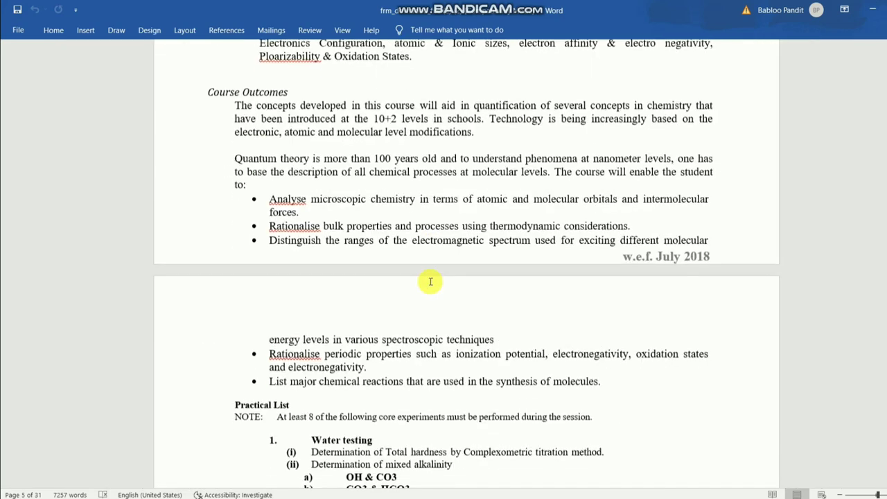
{"action": "scroll", "coordinate": [391, 326], "scroll_direction": "down", "scroll_amount": 4}
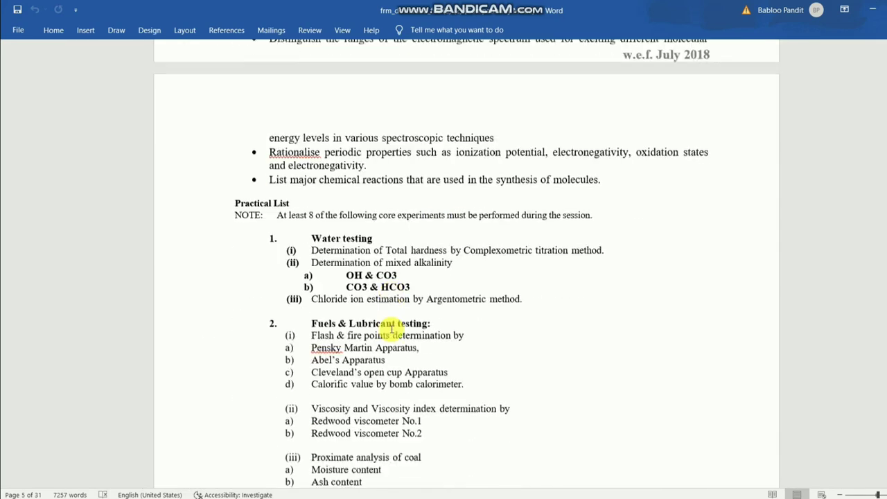
{"action": "scroll", "coordinate": [392, 327], "scroll_direction": "down", "scroll_amount": 1}
{"action": "scroll", "coordinate": [391, 328], "scroll_direction": "down", "scroll_amount": 4}
{"action": "scroll", "coordinate": [391, 328], "scroll_direction": "down", "scroll_amount": 3}
{"action": "scroll", "coordinate": [392, 328], "scroll_direction": "down", "scroll_amount": 8}
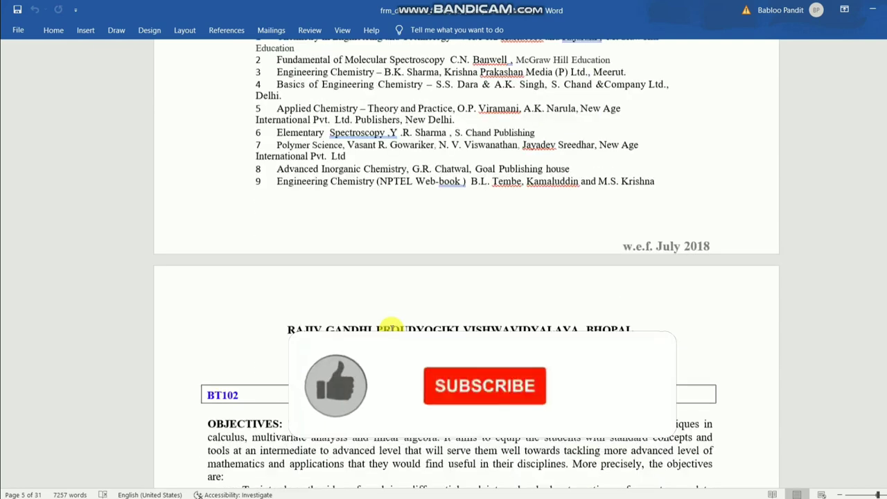
{"action": "scroll", "coordinate": [392, 329], "scroll_direction": "down", "scroll_amount": 9}
{"action": "scroll", "coordinate": [444, 277], "scroll_direction": "down", "scroll_amount": 6}
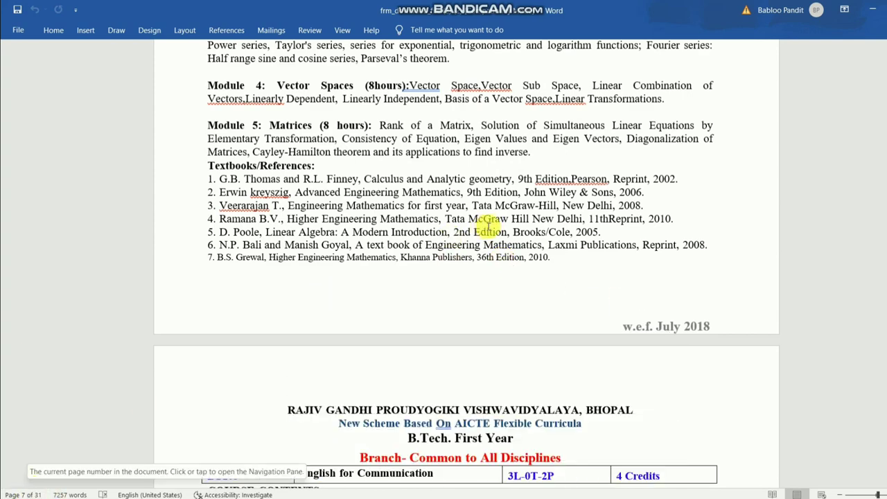
{"action": "scroll", "coordinate": [492, 225], "scroll_direction": "up", "scroll_amount": 6}
{"action": "scroll", "coordinate": [492, 225], "scroll_direction": "up", "scroll_amount": 4}
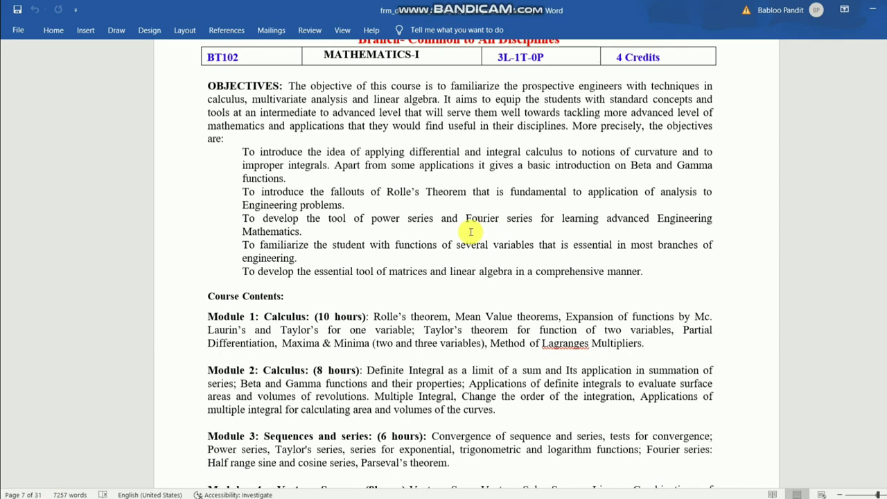
{"action": "scroll", "coordinate": [452, 265], "scroll_direction": "up", "scroll_amount": 4}
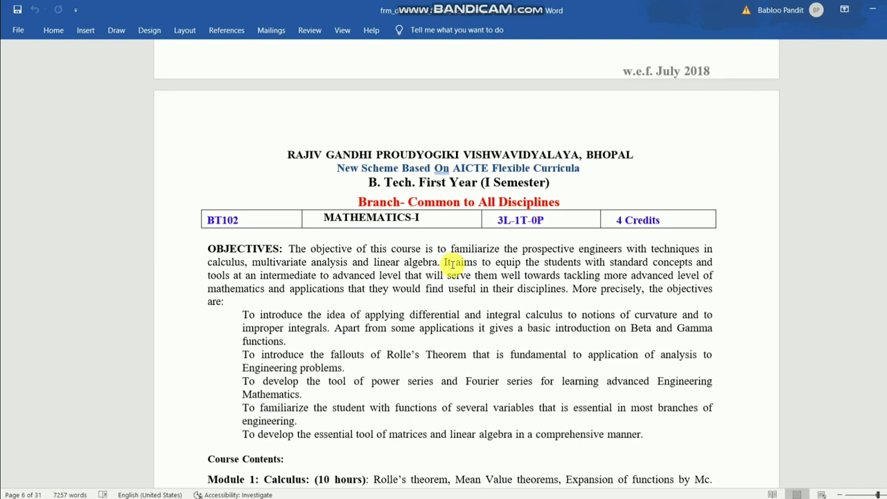
- Turn on the Navigation Pane in Pages view and browse the 31 page thumbnails
{"action": "left_click", "coordinate": [341, 36]}
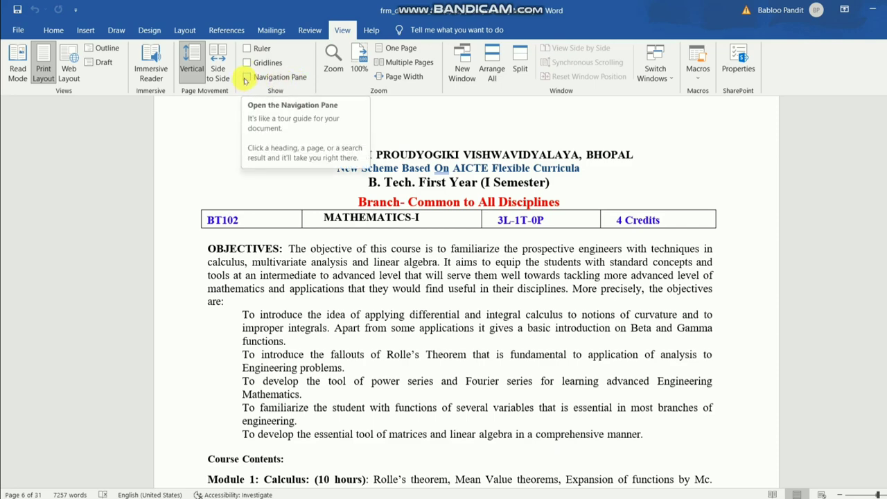
{"action": "left_click", "coordinate": [246, 81]}
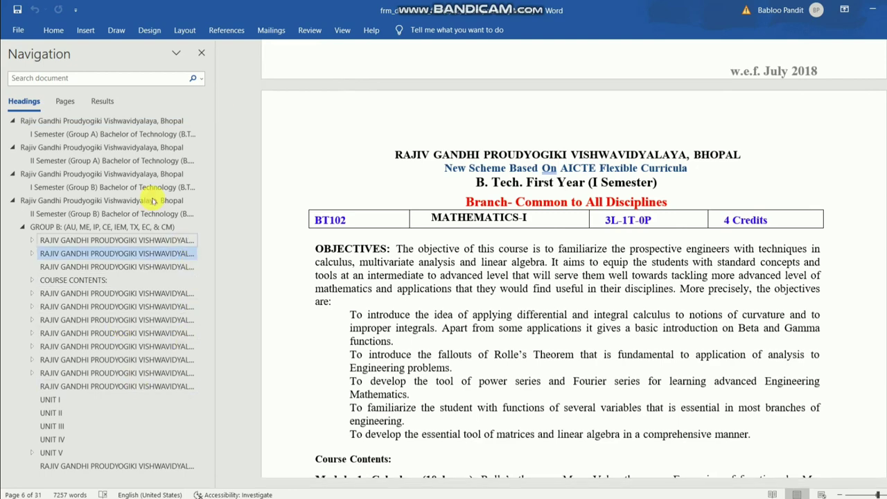
{"action": "left_click", "coordinate": [69, 101]}
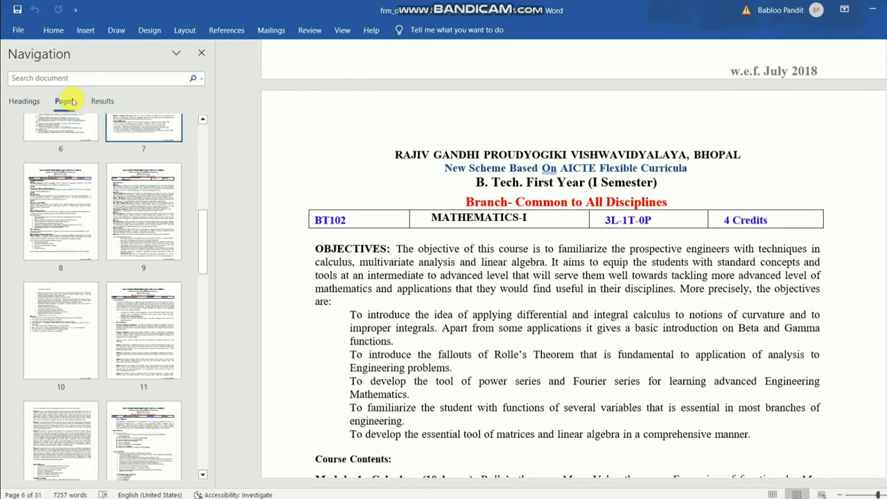
{"action": "scroll", "coordinate": [83, 336], "scroll_direction": "down", "scroll_amount": 5}
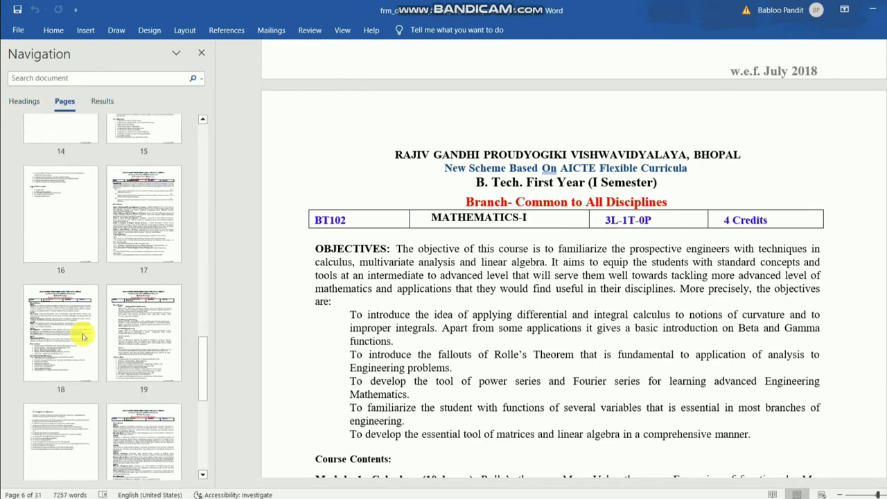
{"action": "scroll", "coordinate": [82, 336], "scroll_direction": "down", "scroll_amount": 6}
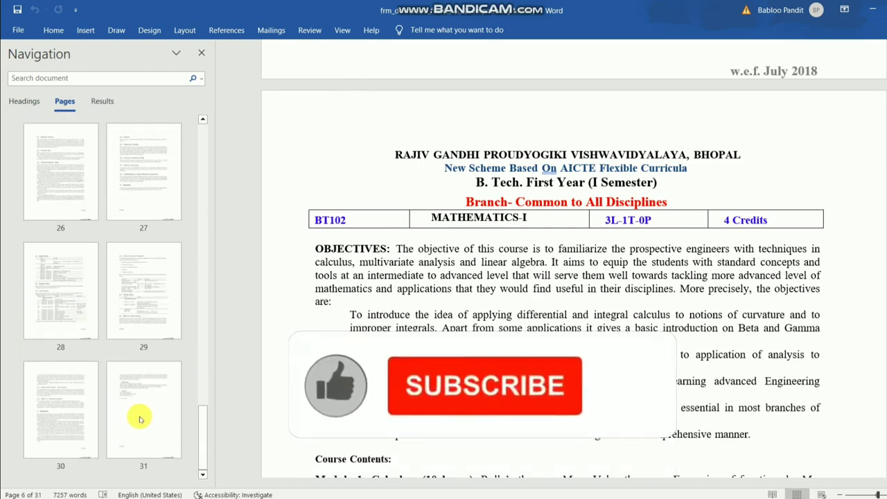
{"action": "scroll", "coordinate": [69, 414], "scroll_direction": "up", "scroll_amount": 2}
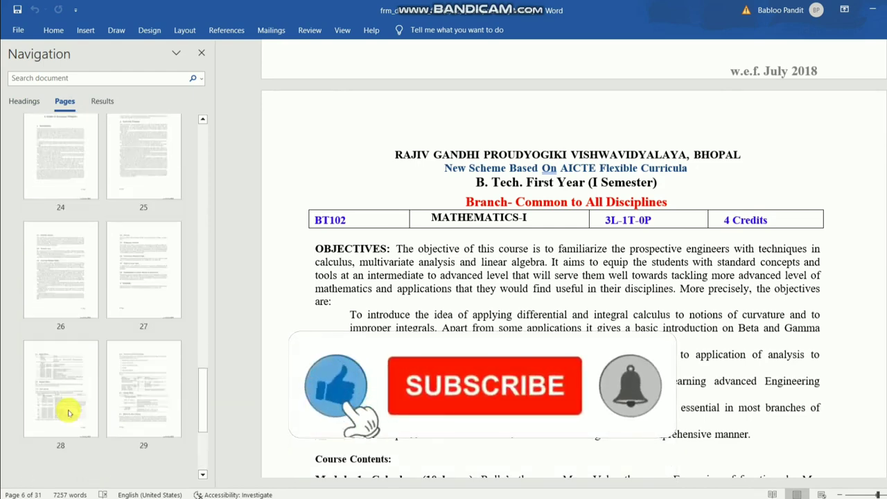
{"action": "scroll", "coordinate": [66, 411], "scroll_direction": "up", "scroll_amount": 5}
{"action": "scroll", "coordinate": [65, 396], "scroll_direction": "up", "scroll_amount": 5}
{"action": "scroll", "coordinate": [111, 236], "scroll_direction": "up", "scroll_amount": 4}
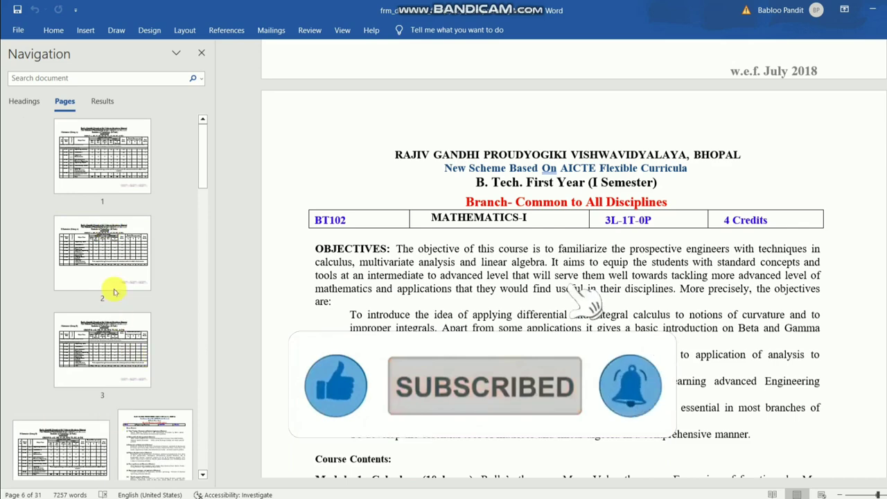
{"action": "scroll", "coordinate": [115, 292], "scroll_direction": "down", "scroll_amount": 2}
{"action": "scroll", "coordinate": [118, 291], "scroll_direction": "down", "scroll_amount": 12}
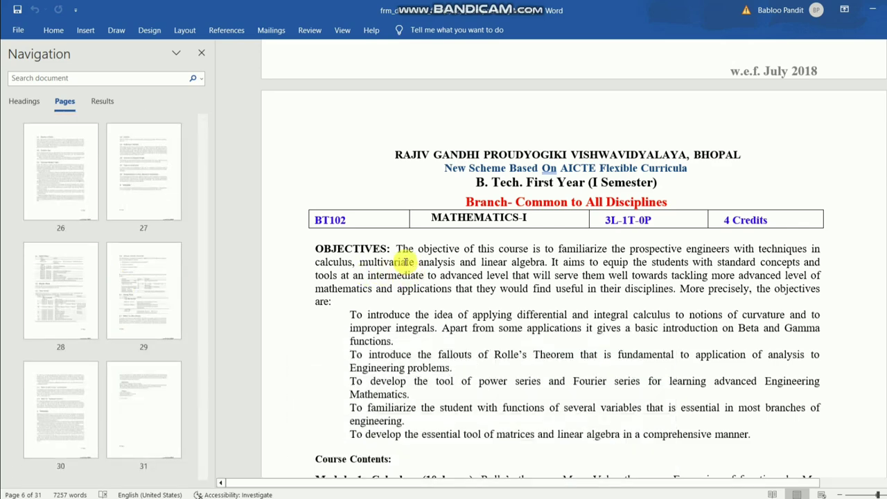
{"action": "left_click", "coordinate": [341, 31]}
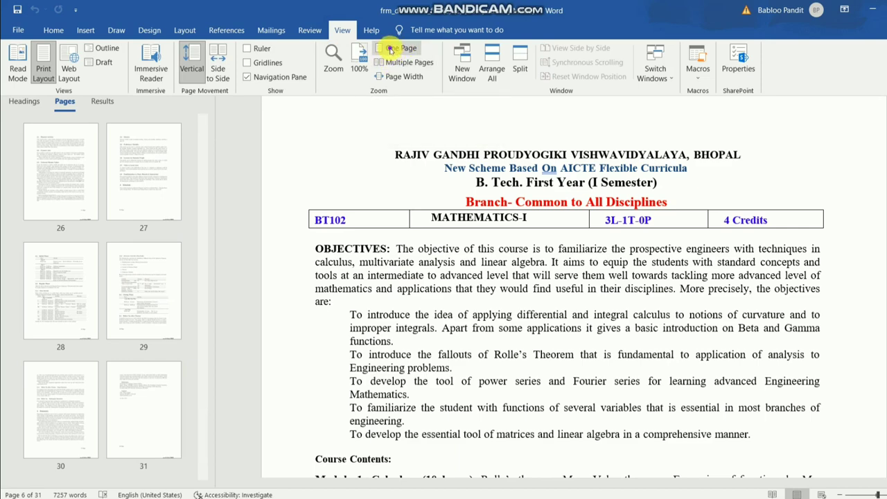
- Zoom to One Page and collapse the ribbon so the whole Mathematics-I page fits
{"action": "left_click", "coordinate": [391, 50]}
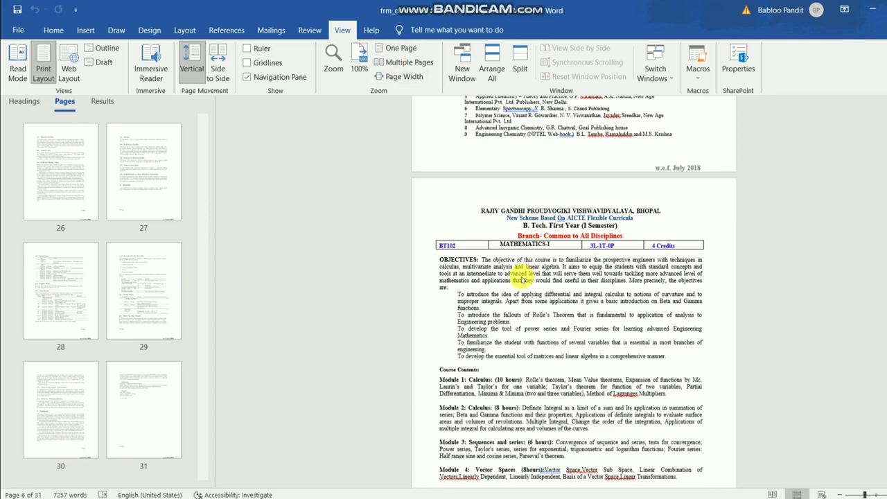
{"action": "scroll", "coordinate": [521, 279], "scroll_direction": "down", "scroll_amount": 1}
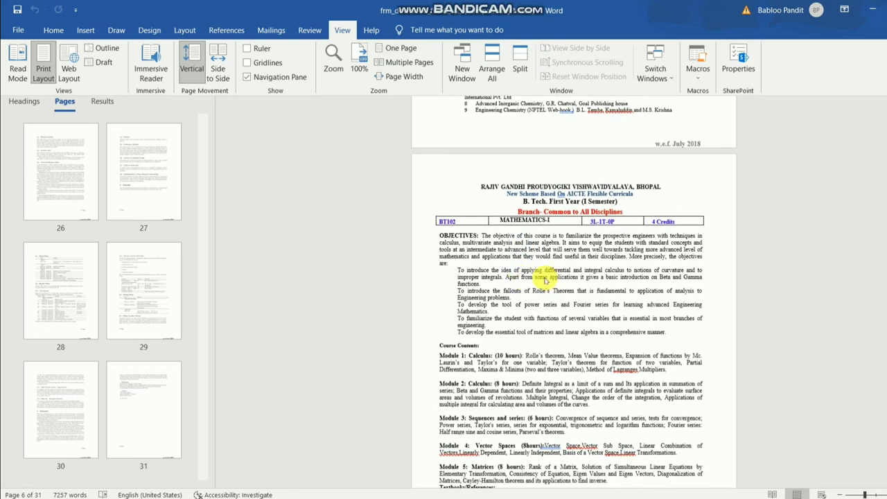
{"action": "key", "text": "ctrl+F1"}
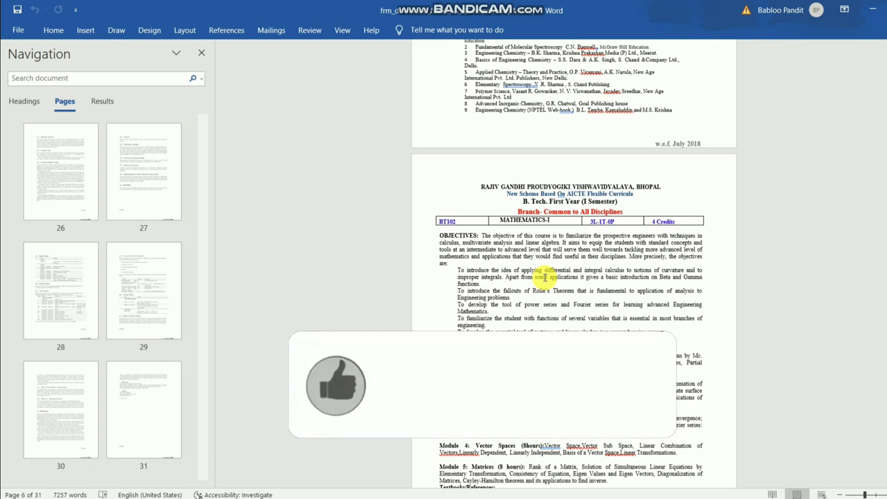
- Select all of page 1, the Group A scheme table, using Go To with \page
{"action": "key", "text": "ctrl+g"}
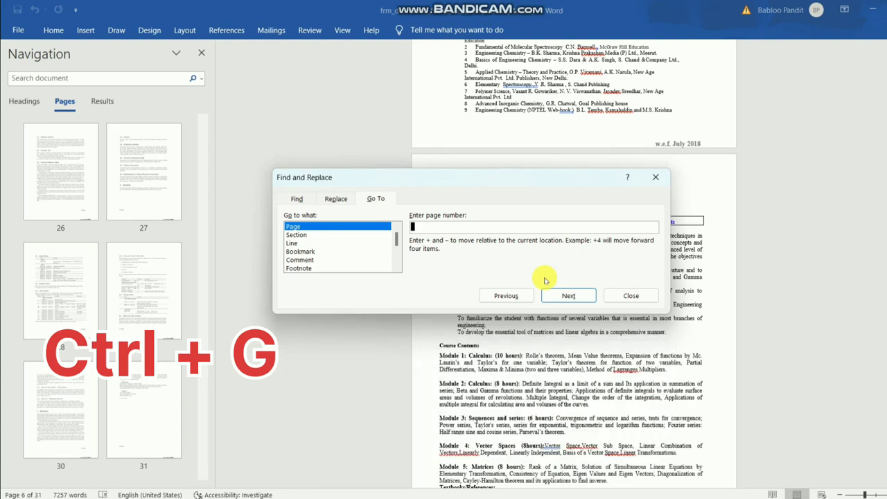
{"action": "type", "text": "1"}
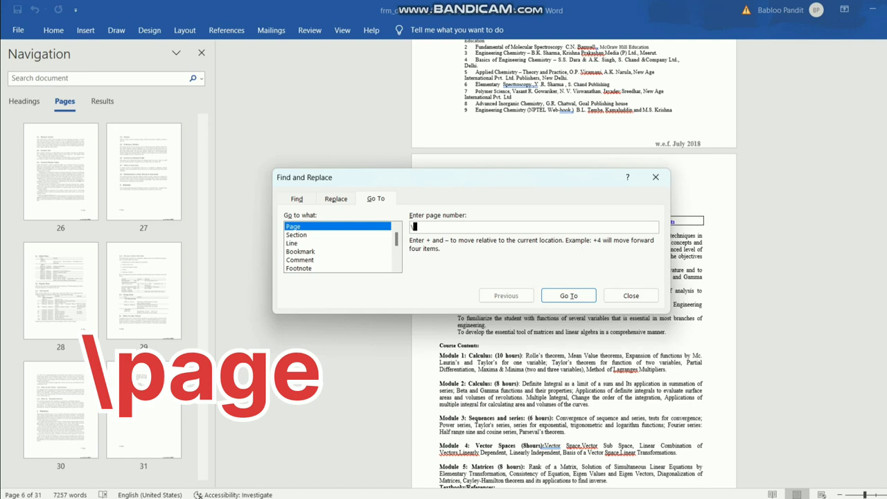
{"action": "type", "text": "page"}
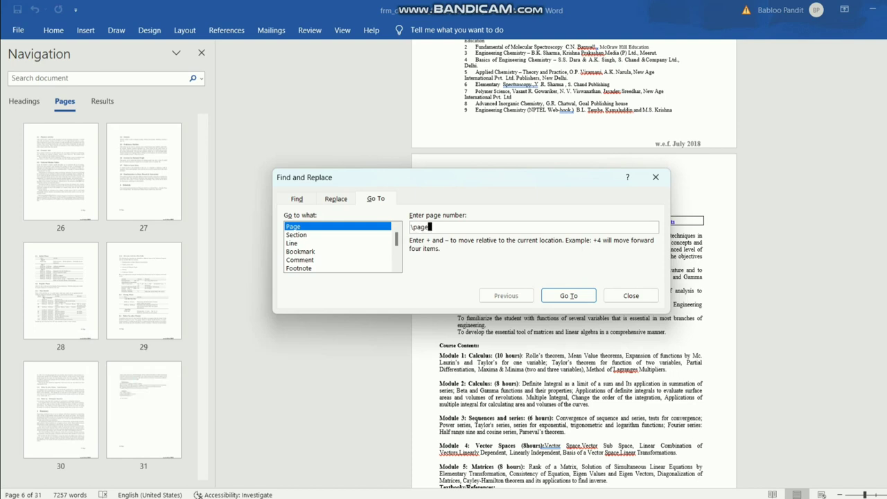
{"action": "left_click", "coordinate": [564, 297]}
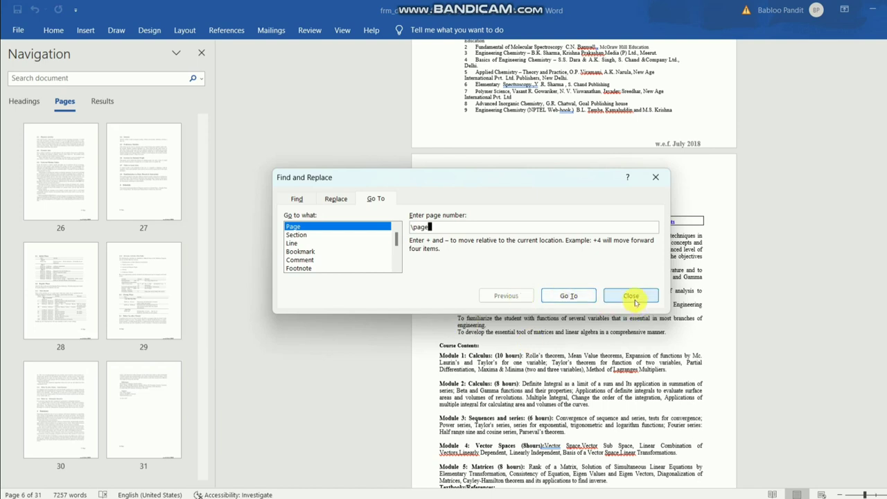
{"action": "left_click", "coordinate": [562, 298]}
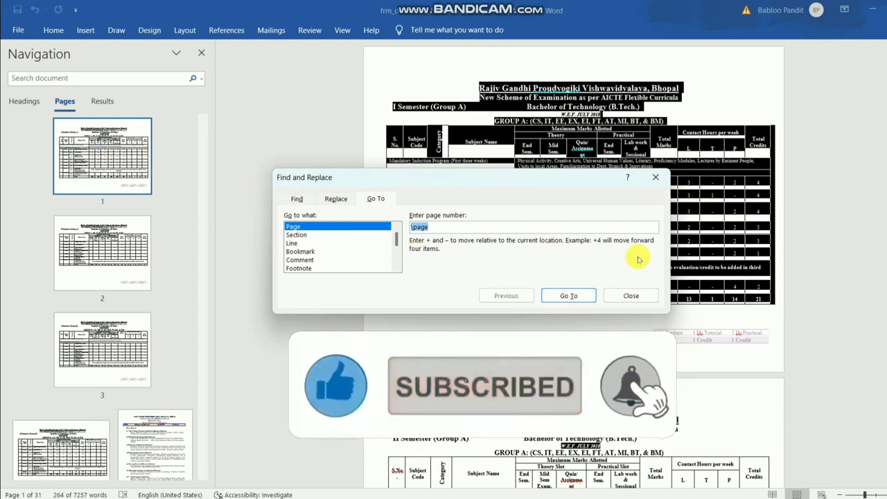
- Close the dialog and delete the selected Group A scheme page, leaving 30 pages
{"action": "left_click", "coordinate": [626, 297]}
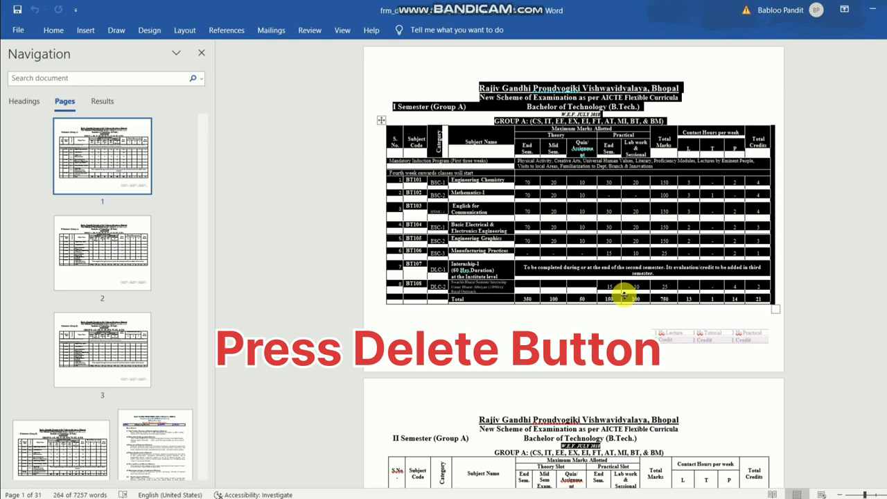
{"action": "key", "text": "Delete"}
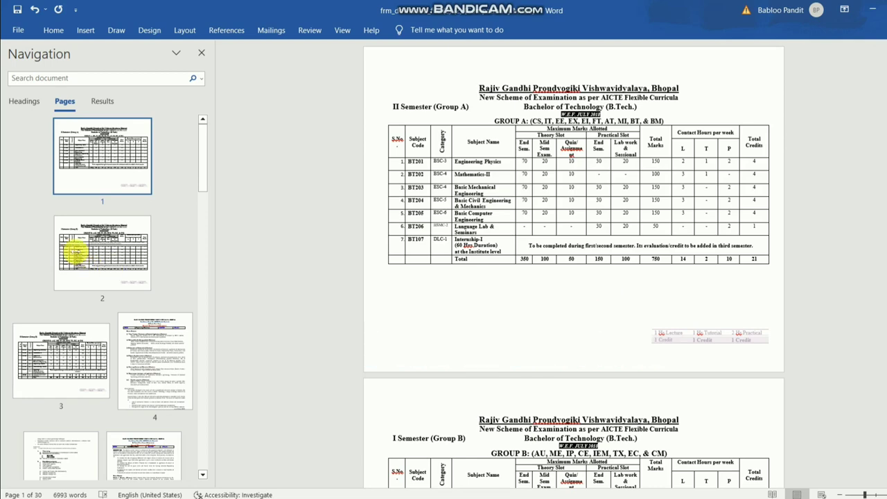
{"action": "scroll", "coordinate": [73, 250], "scroll_direction": "down", "scroll_amount": 15}
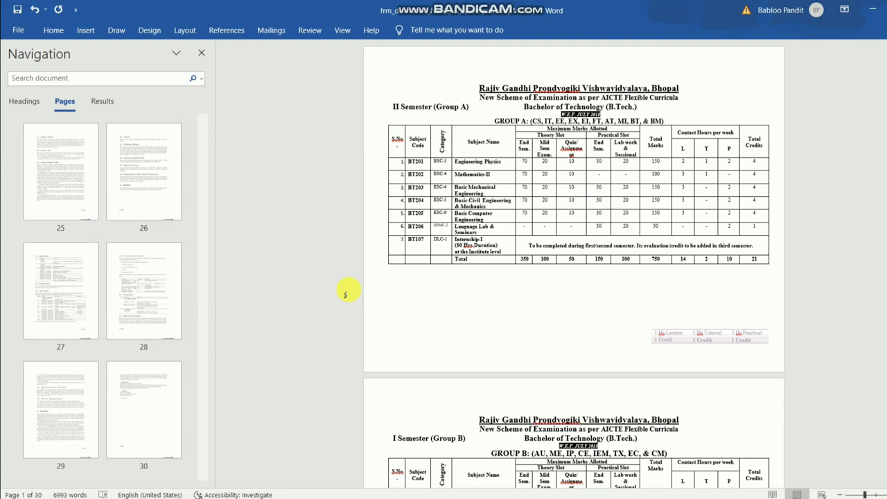
- Scroll down to the BT102 Mathematics-I syllabus on page 6 and zoom in
{"action": "scroll", "coordinate": [594, 258], "scroll_direction": "down", "scroll_amount": 3}
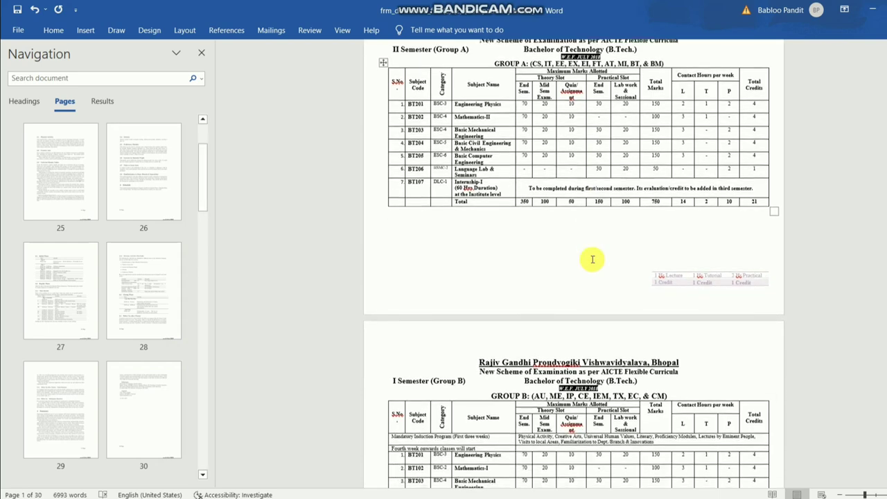
{"action": "scroll", "coordinate": [594, 257], "scroll_direction": "down", "scroll_amount": 5}
{"action": "scroll", "coordinate": [593, 260], "scroll_direction": "down", "scroll_amount": 15}
{"action": "scroll", "coordinate": [591, 258], "scroll_direction": "down", "scroll_amount": 2}
{"action": "scroll", "coordinate": [600, 308], "scroll_direction": "down", "scroll_amount": 8}
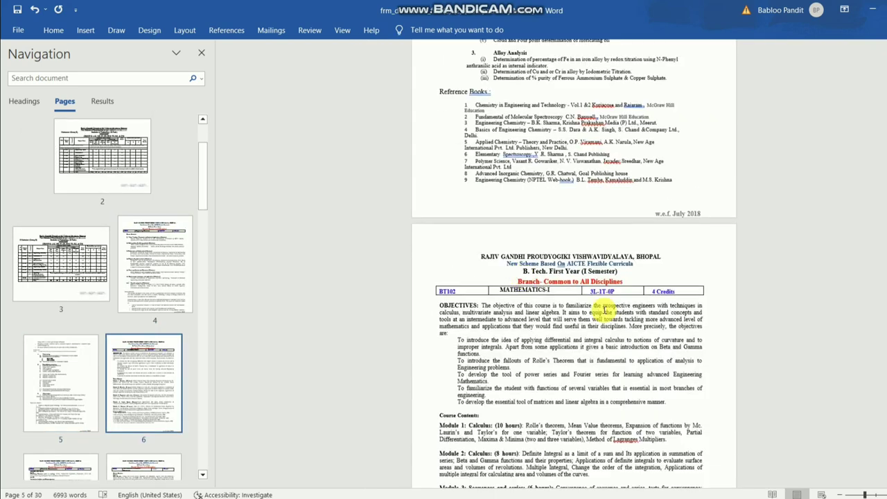
{"action": "scroll", "coordinate": [627, 311], "scroll_direction": "down", "scroll_amount": 1}
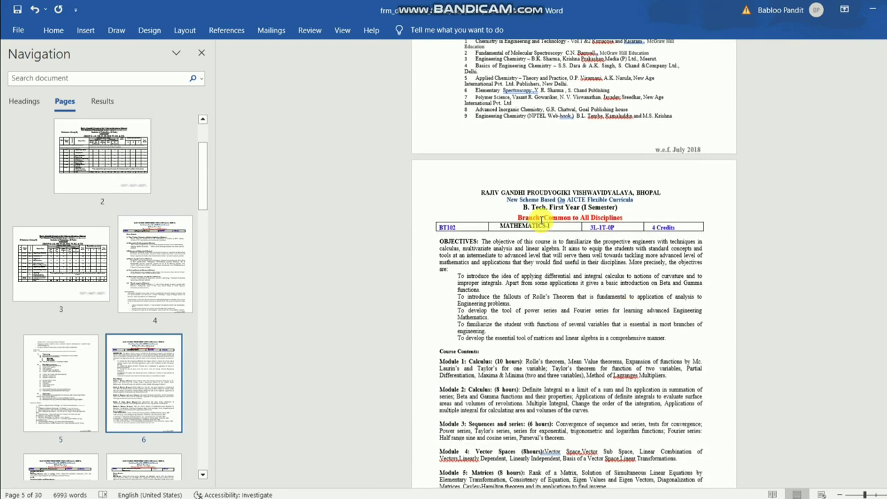
{"action": "scroll", "coordinate": [447, 224], "scroll_direction": "up", "scroll_amount": 3, "text": "ctrl"}
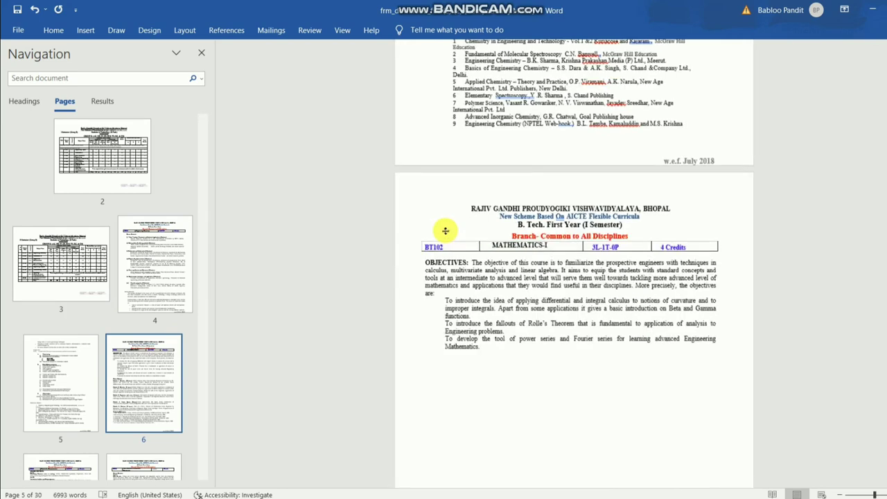
{"action": "scroll", "coordinate": [434, 248], "scroll_direction": "up", "scroll_amount": 3, "text": "ctrl"}
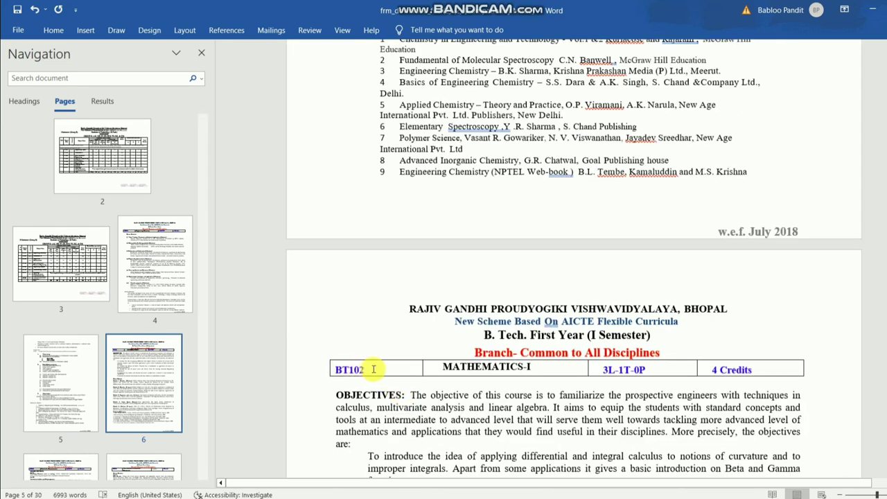
{"action": "scroll", "coordinate": [374, 369], "scroll_direction": "down", "scroll_amount": 3}
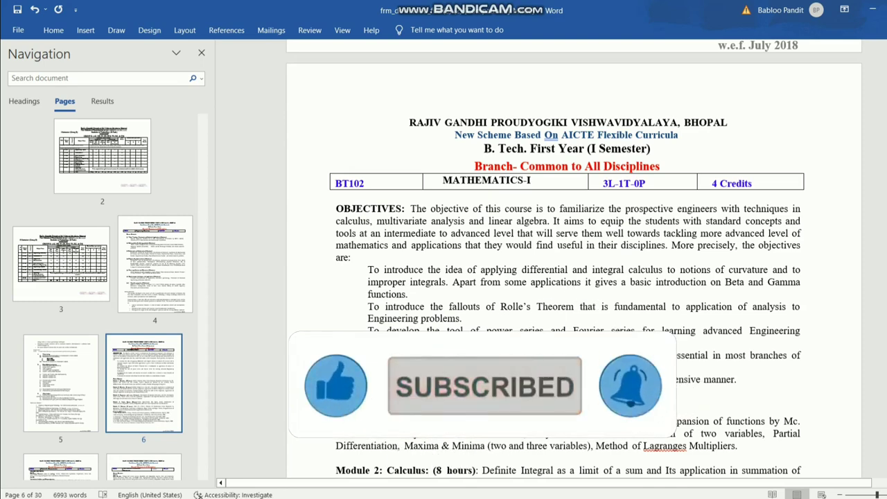
- Select the whole Mathematics-I page with Go To using \page, then close the dialog
{"action": "key", "text": "ctrl+g"}
{"action": "type", "text": "\\page"}
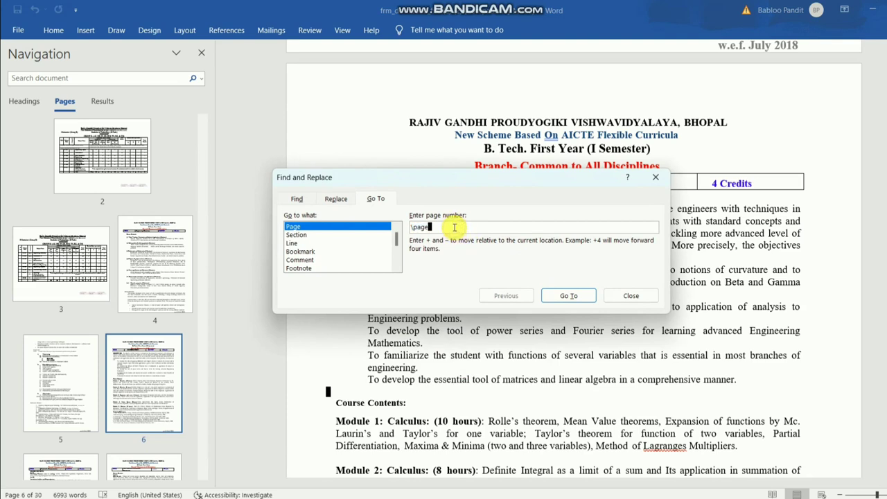
{"action": "left_click", "coordinate": [405, 229]}
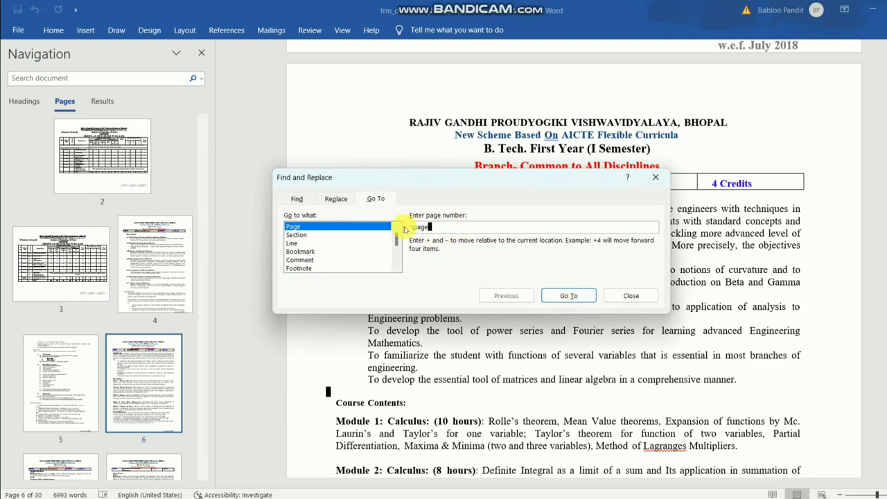
{"action": "left_click", "coordinate": [564, 299]}
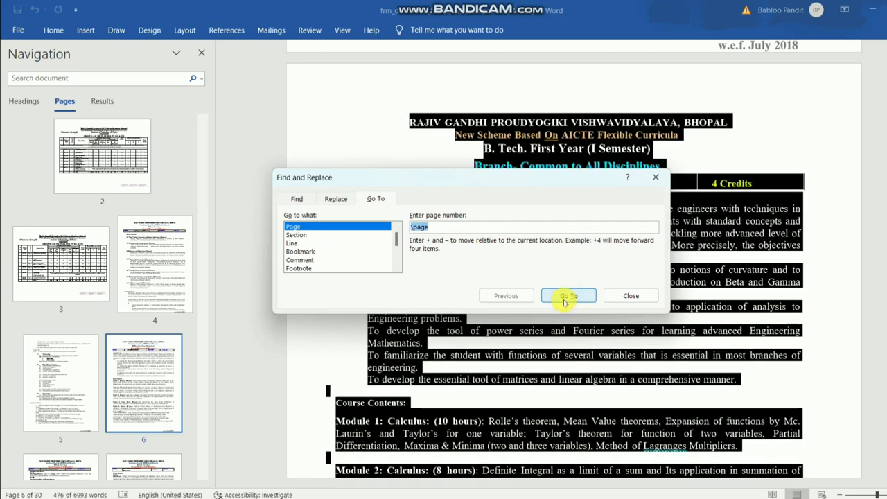
{"action": "left_click", "coordinate": [631, 296]}
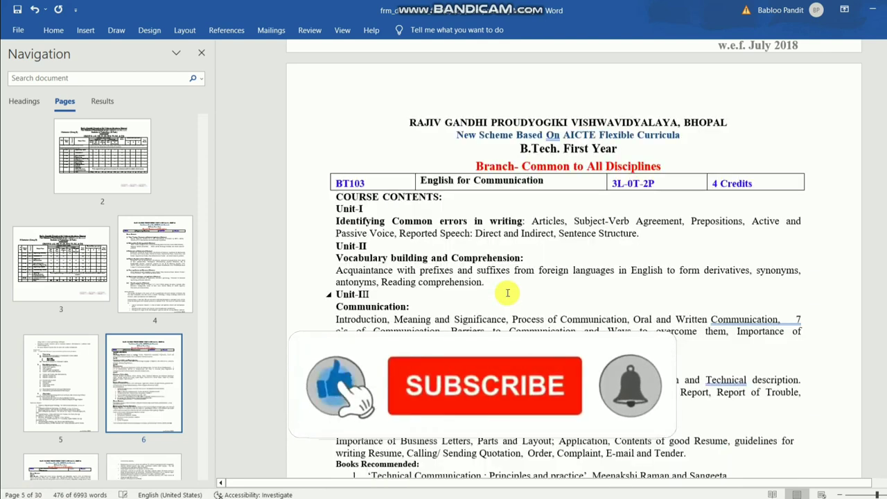
- Delete the selected Mathematics-I page and scroll through the remaining 29 pages to check
{"action": "key", "text": "Delete"}
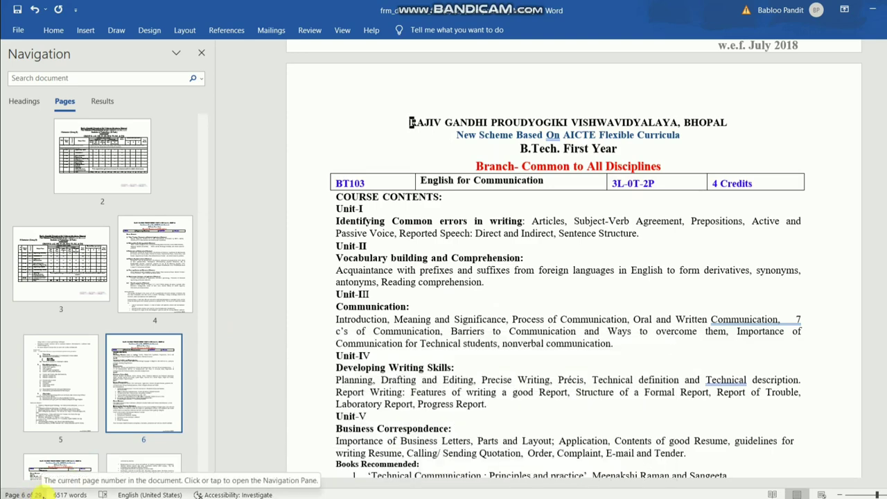
{"action": "scroll", "coordinate": [477, 329], "scroll_direction": "down", "scroll_amount": 5}
{"action": "scroll", "coordinate": [481, 335], "scroll_direction": "down", "scroll_amount": 5}
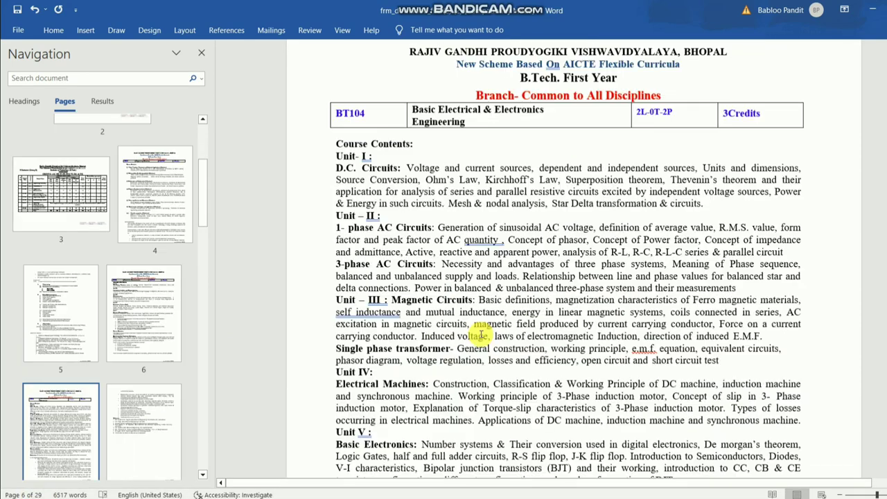
{"action": "scroll", "coordinate": [481, 336], "scroll_direction": "down", "scroll_amount": 10}
{"action": "scroll", "coordinate": [481, 336], "scroll_direction": "down", "scroll_amount": 15}
{"action": "scroll", "coordinate": [481, 335], "scroll_direction": "up", "scroll_amount": 3}
{"action": "scroll", "coordinate": [481, 334], "scroll_direction": "up", "scroll_amount": 5}
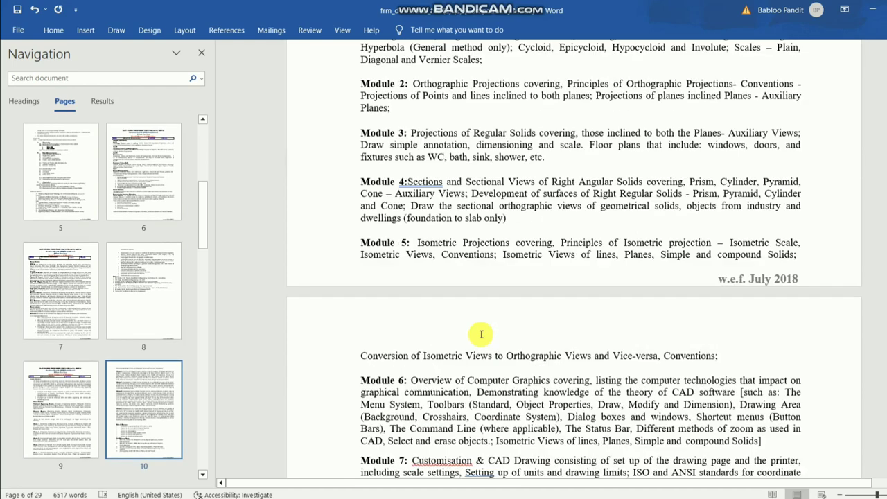
{"action": "scroll", "coordinate": [481, 334], "scroll_direction": "up", "scroll_amount": 1}
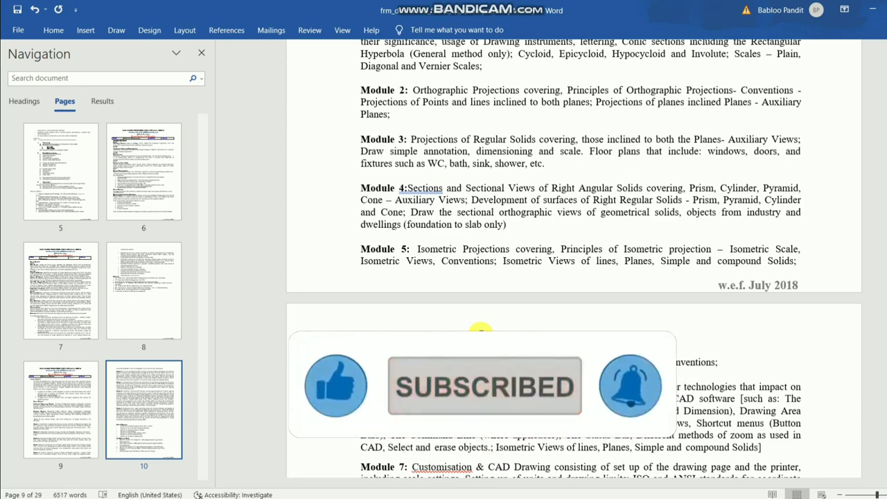
{"action": "scroll", "coordinate": [481, 334], "scroll_direction": "up", "scroll_amount": 5}
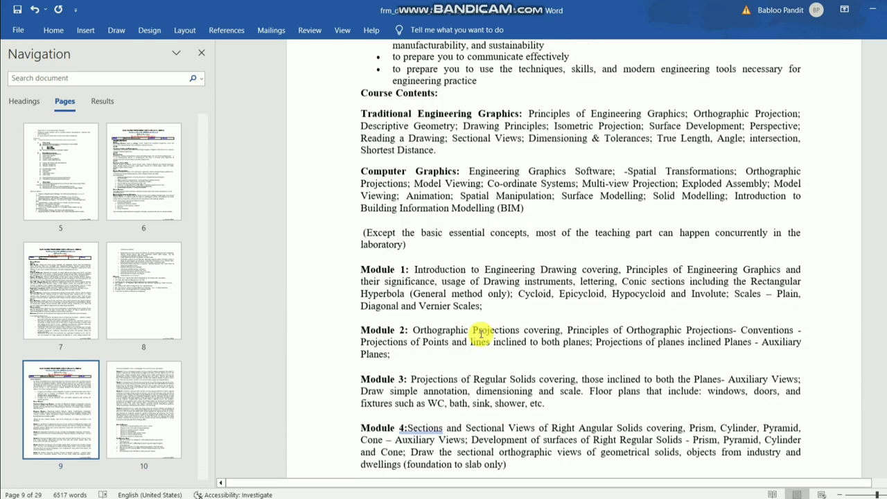